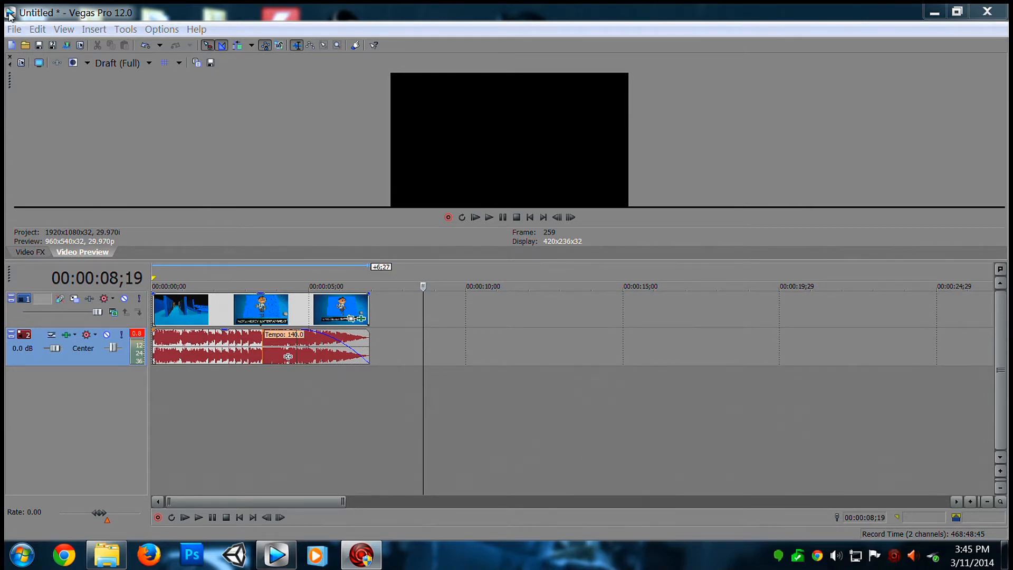
Save the project as intro in the Sony Vegas Files folder.
left_click(14, 30)
left_click(35, 103)
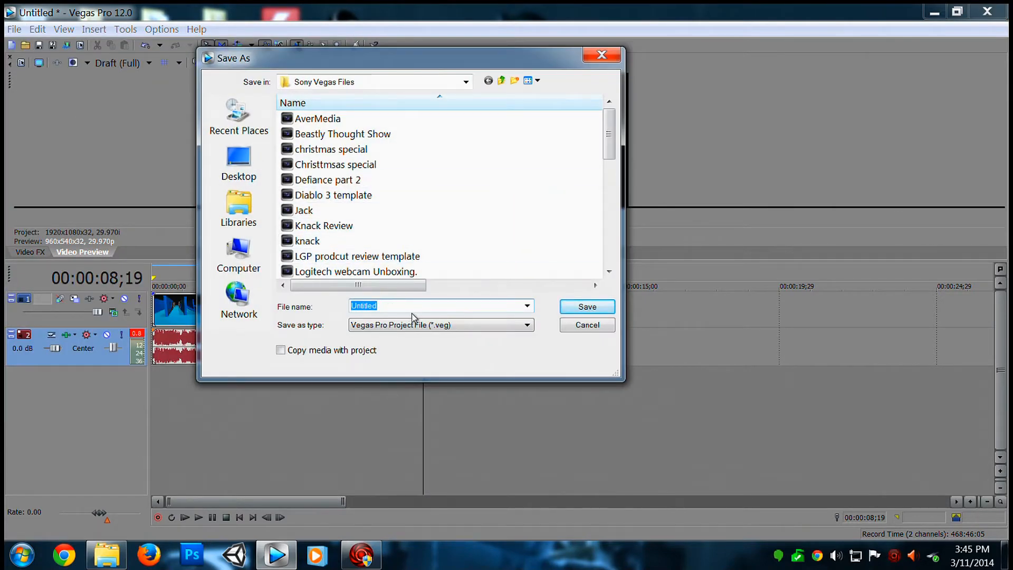
type("intro")
left_click(587, 307)
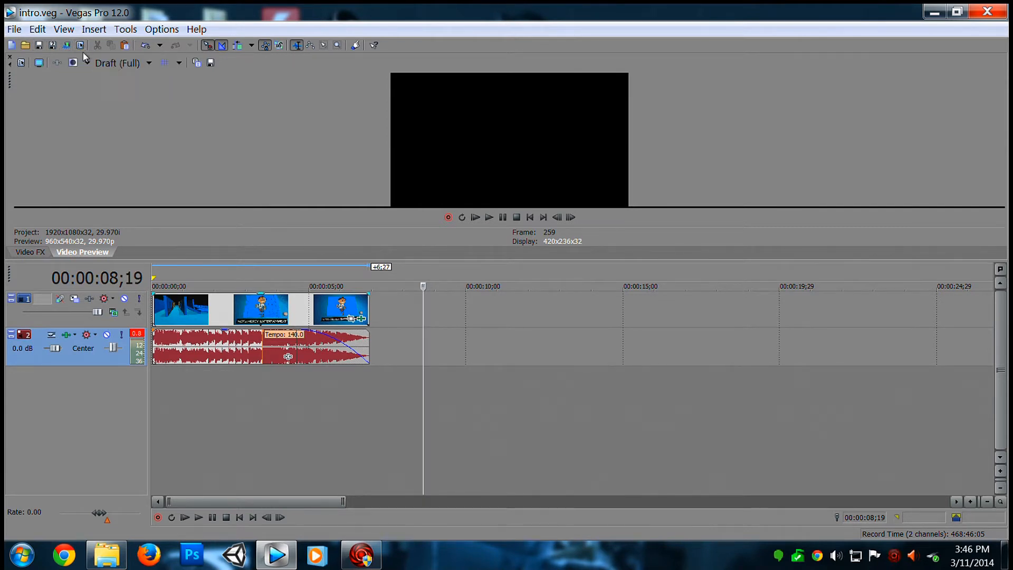
left_click(14, 30)
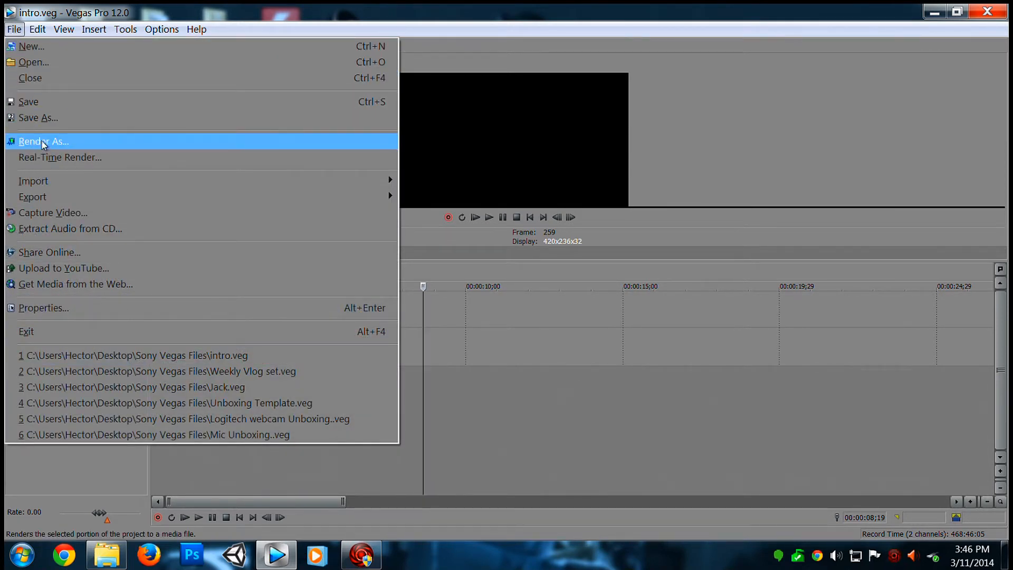
mouse_move(169, 29)
left_click(188, 9)
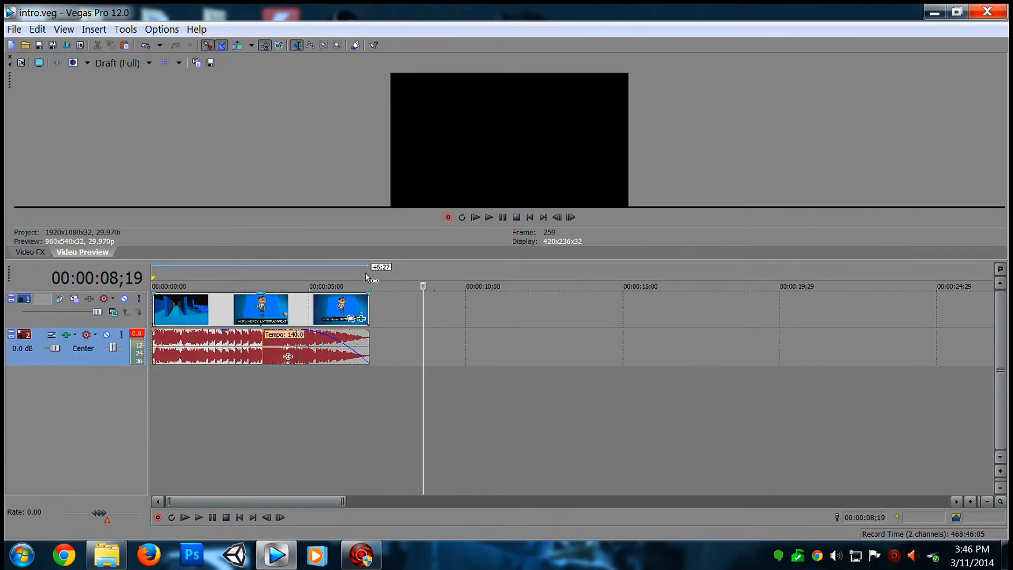
Select the time range from 00:00:00;00 to the end of the clip at 00:00:06;28 as the loop region.
left_click_drag(368, 275, 302, 278)
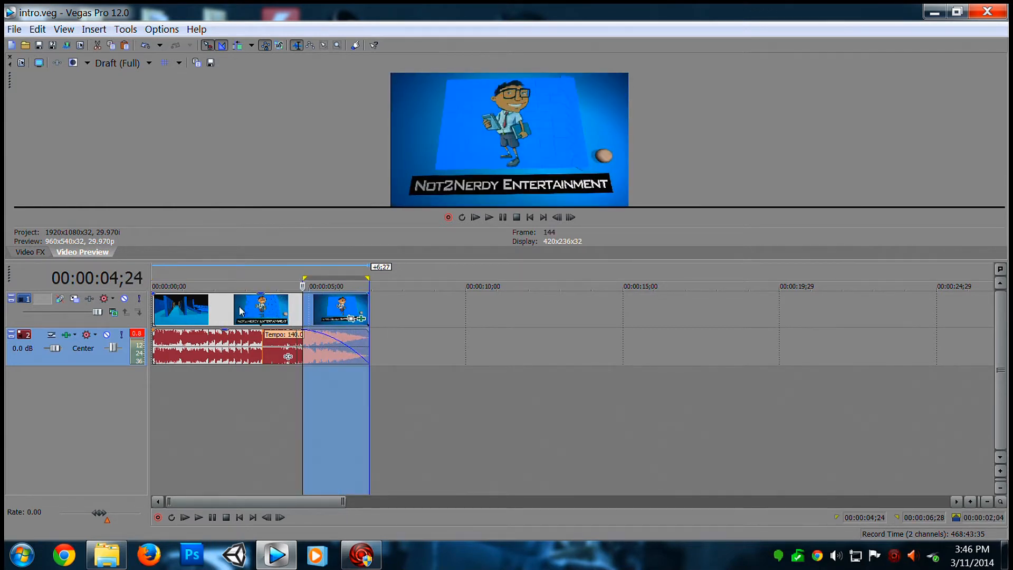
left_click(258, 277)
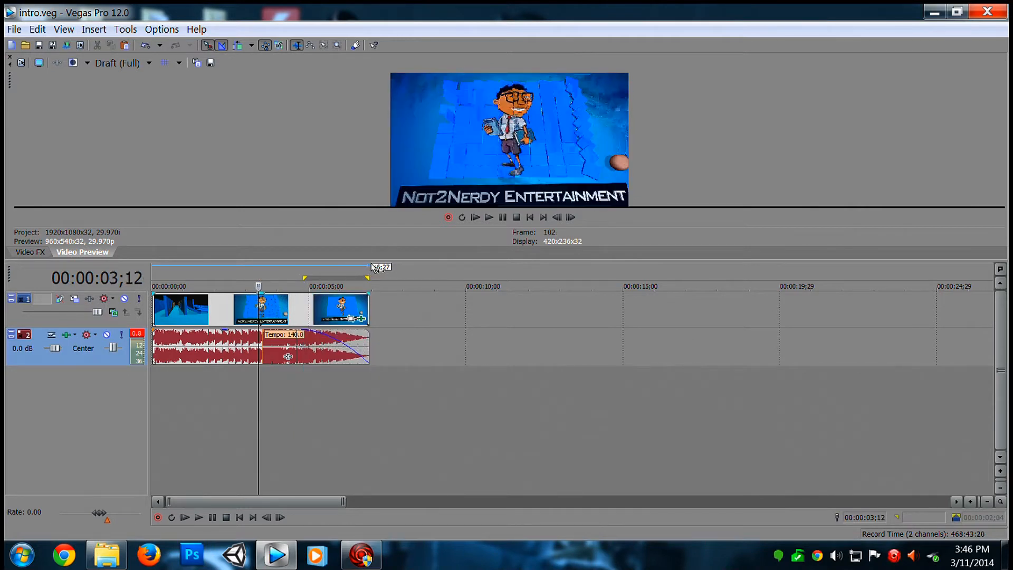
left_click_drag(368, 268, 85, 264)
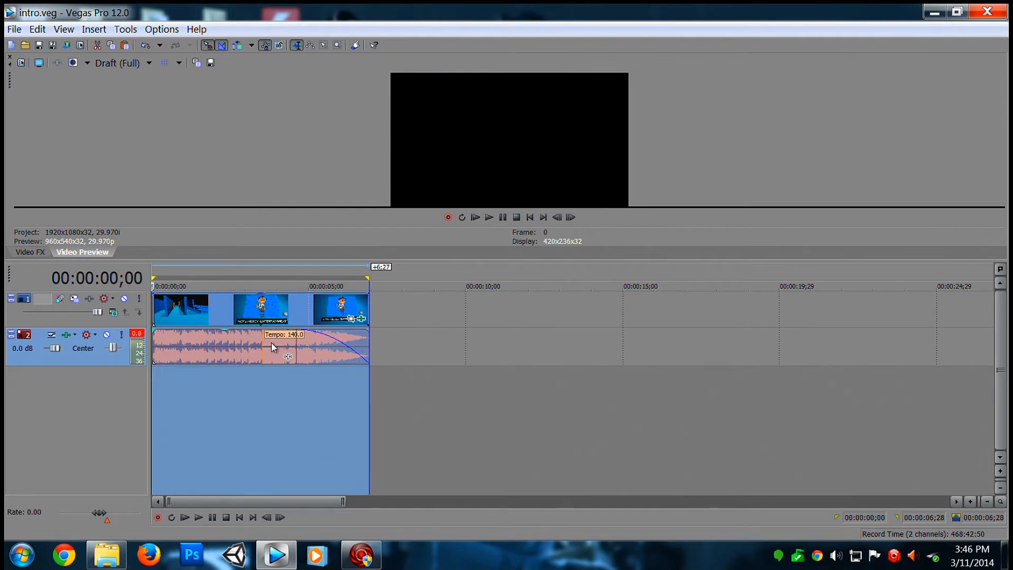
Clear the time selection and move the video and audio clips one frame earlier to start at 00:00:00;00.
scroll(376, 373, "down", 5)
scroll(337, 351, "up", 5)
scroll(338, 349, "down", 5)
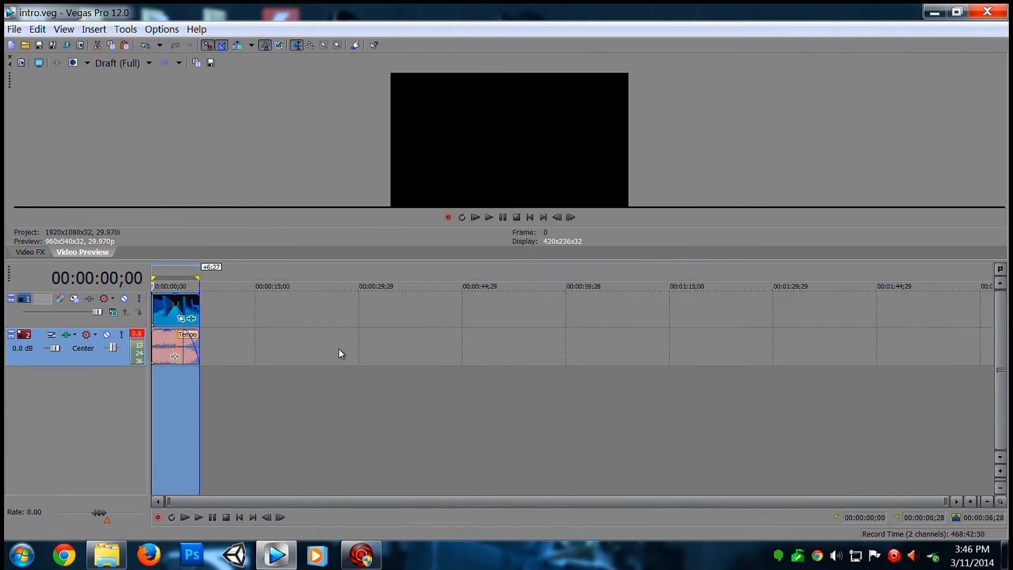
scroll(339, 349, "up", 8)
scroll(336, 350, "up", 6)
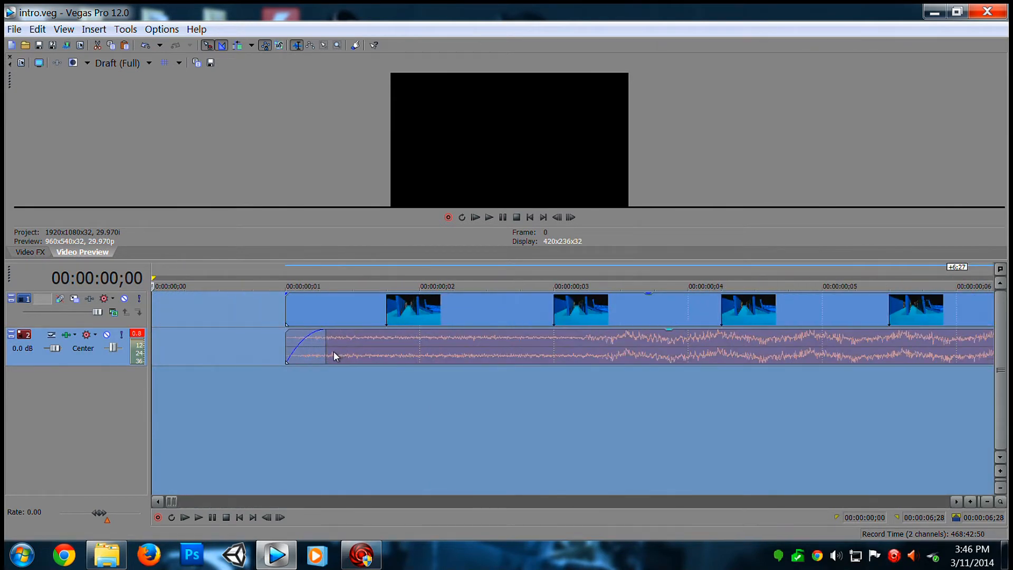
left_click(216, 354)
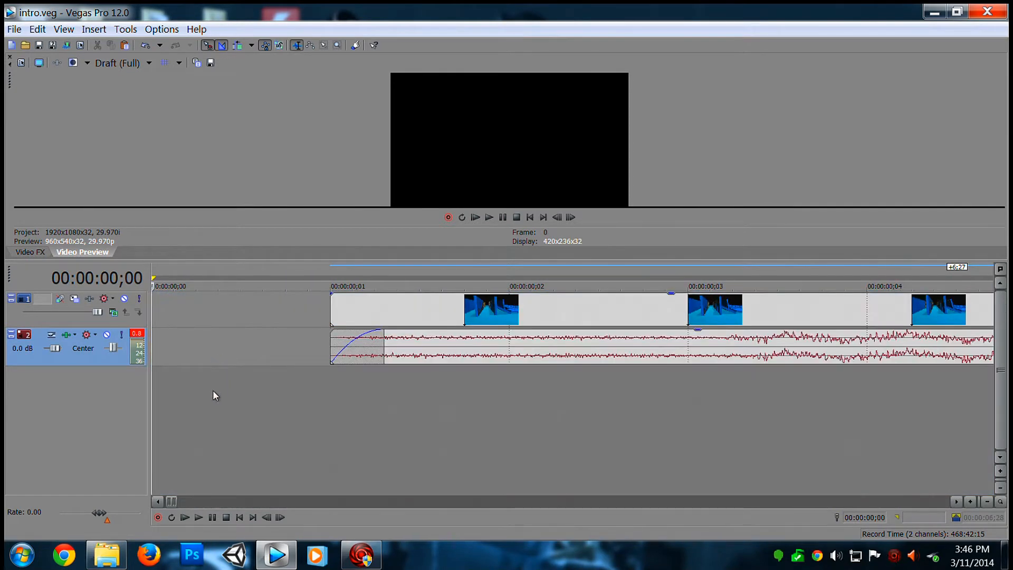
left_click(407, 316)
scroll(311, 312, "down", 2)
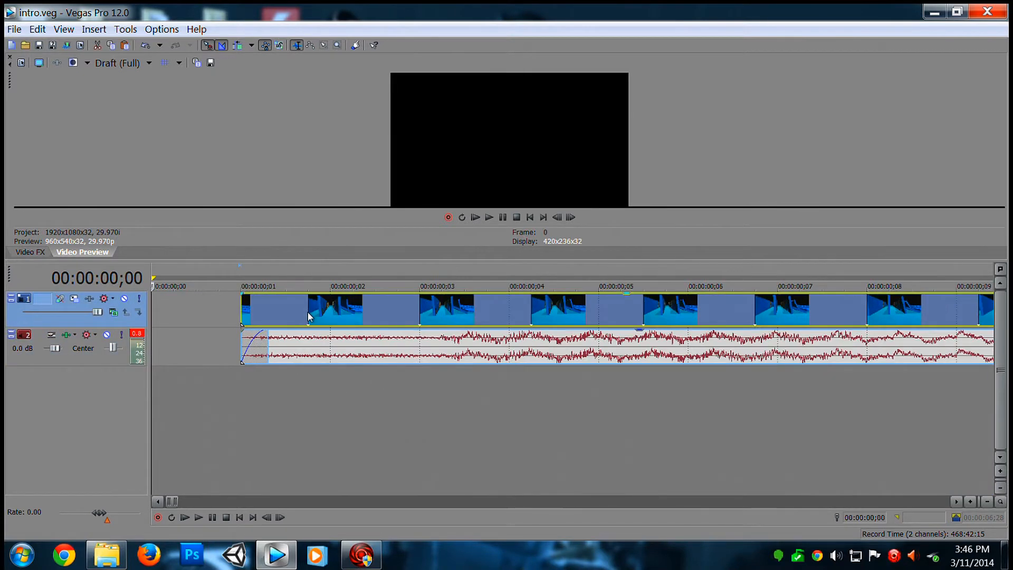
left_click_drag(309, 312, 219, 312)
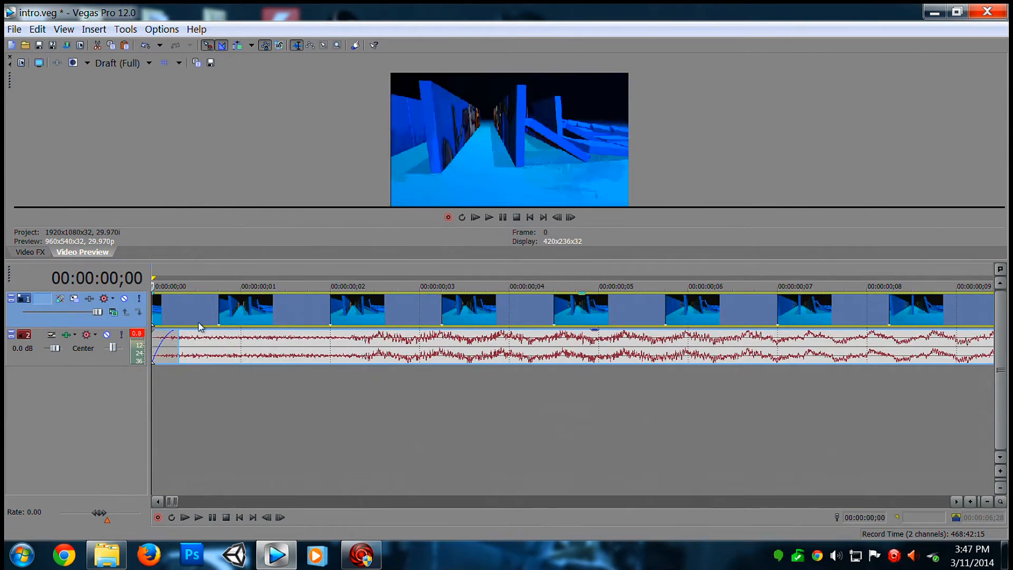
scroll(193, 413, "up", 4)
scroll(200, 416, "down", 1)
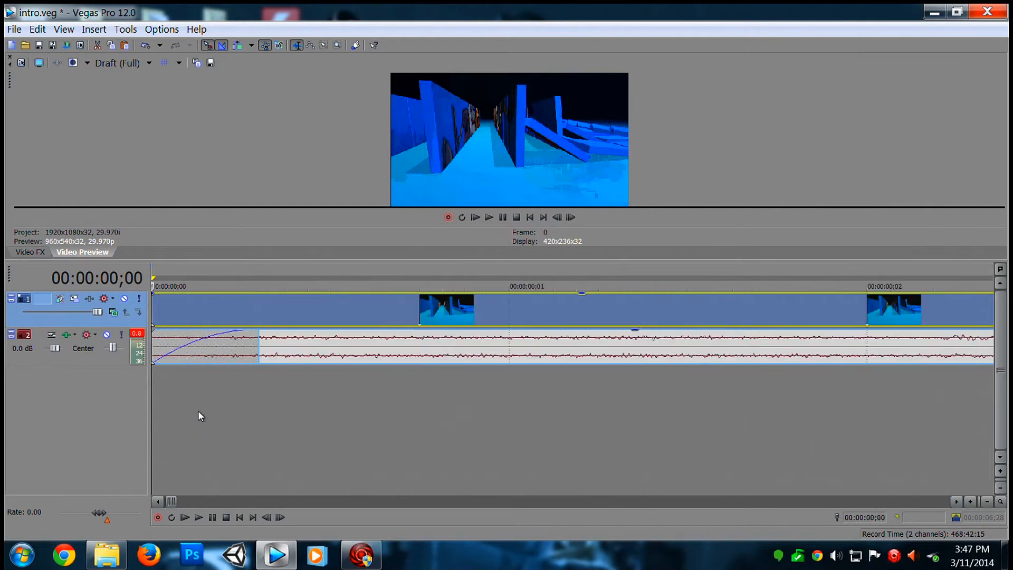
Select the time range spanning the whole clip, from 00:00:00;00 to 00:00:06;27, as the loop region.
scroll(199, 404, "down", 10)
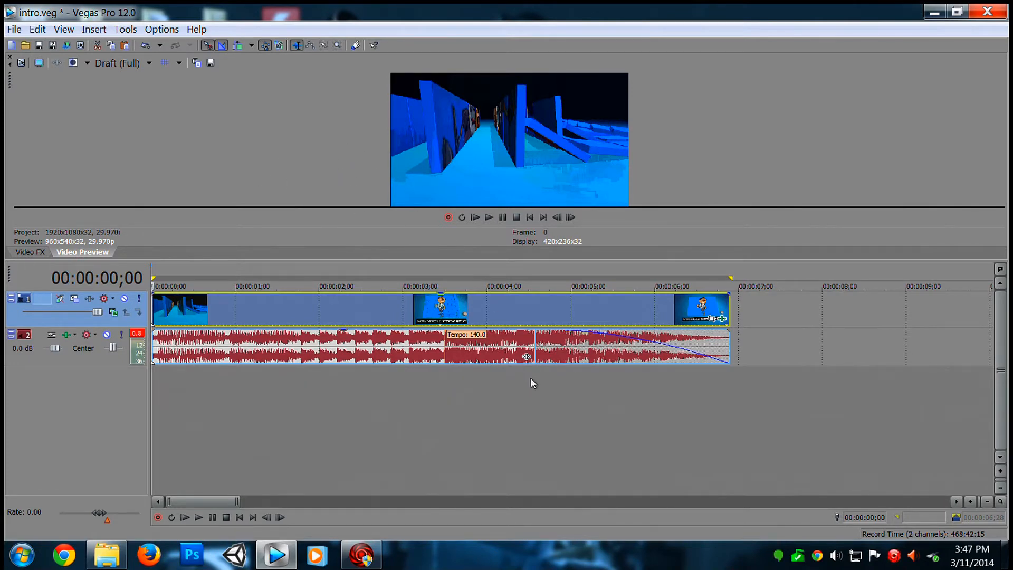
scroll(229, 364, "up", 8)
scroll(230, 363, "down", 9)
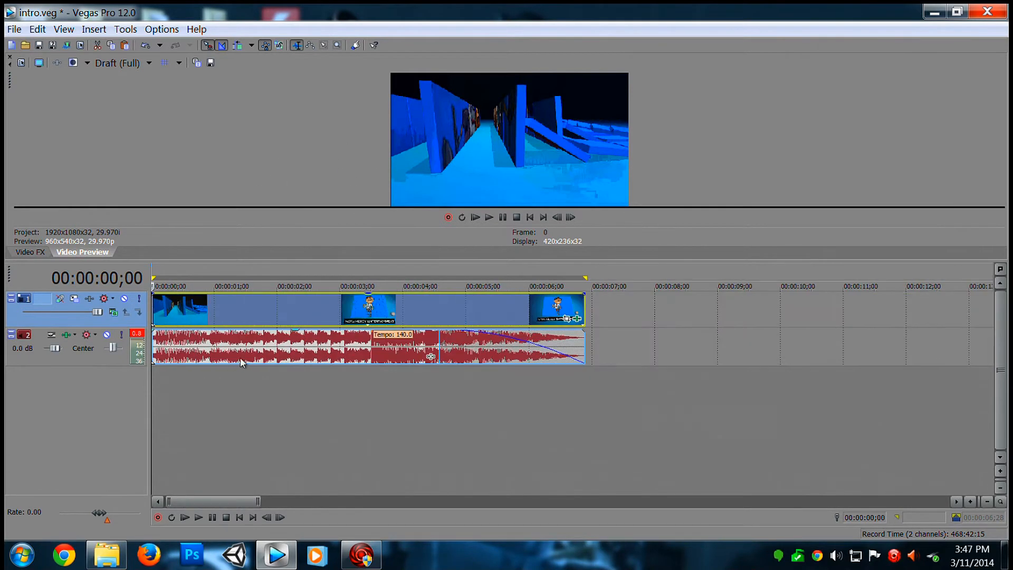
left_click(591, 268)
left_click(579, 267)
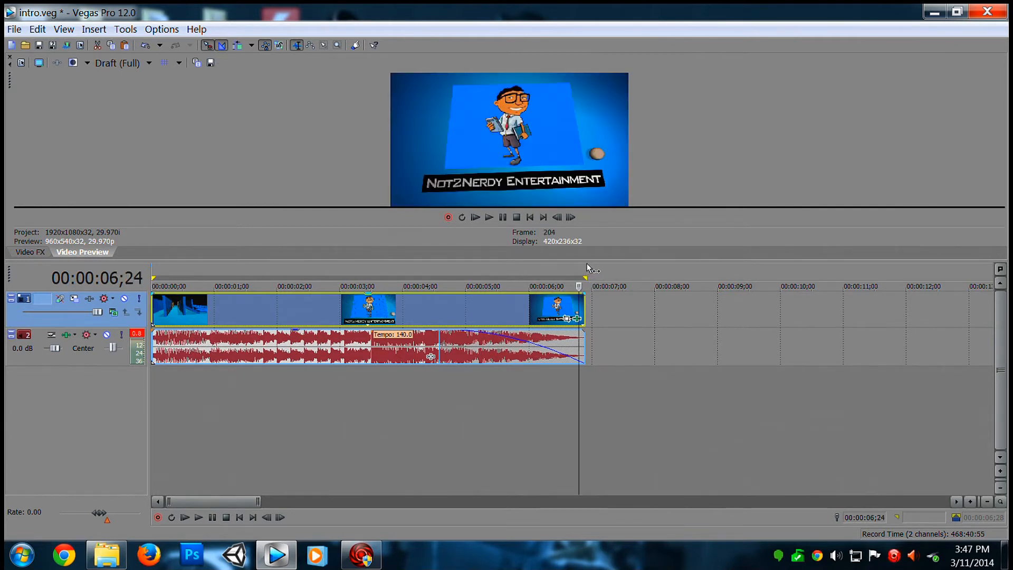
left_click_drag(587, 268, 153, 264)
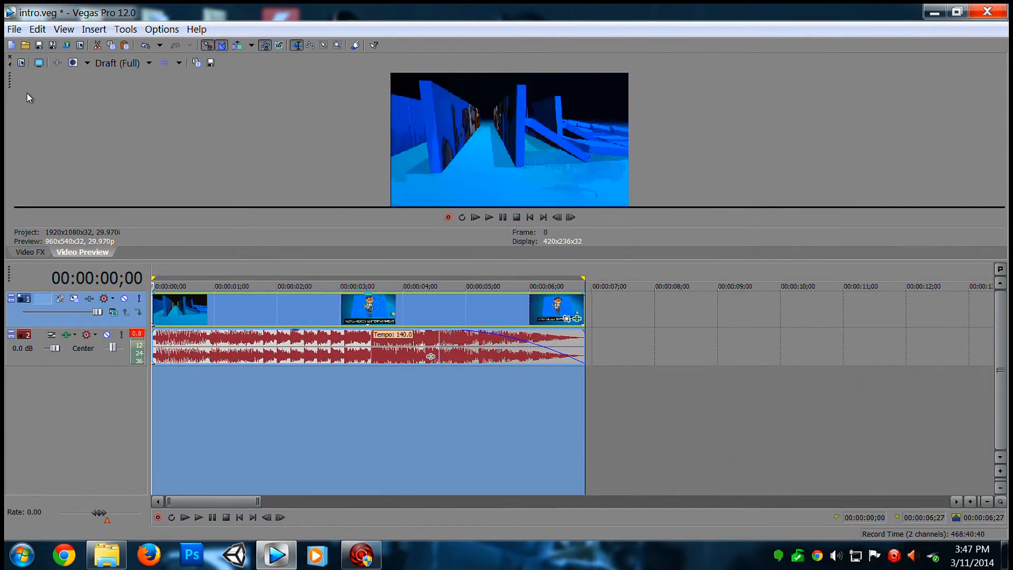
Open the Render As dialog and collapse the Windows Media Video V11 templates to view the list of output formats.
left_click(14, 29)
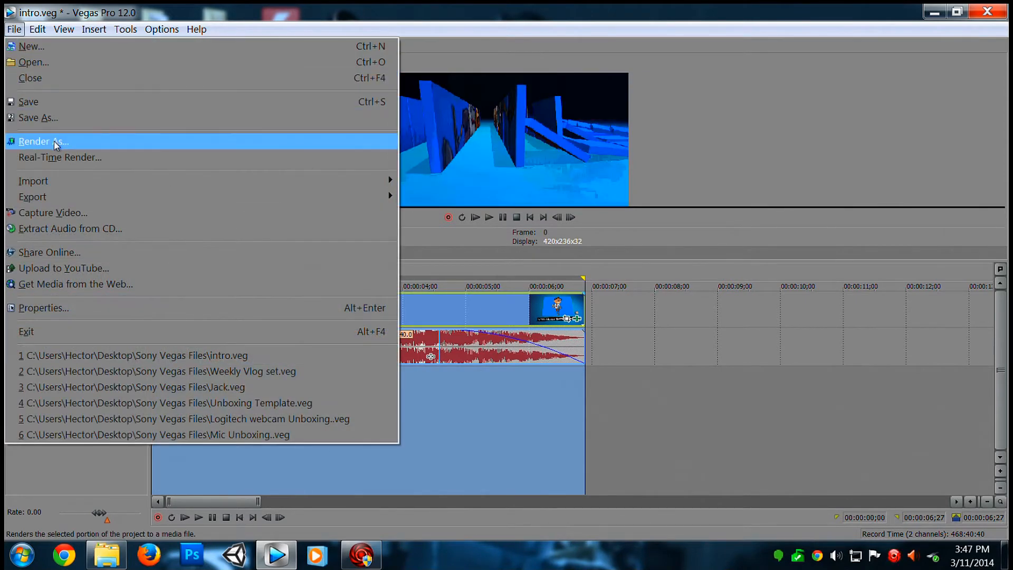
left_click(220, 6)
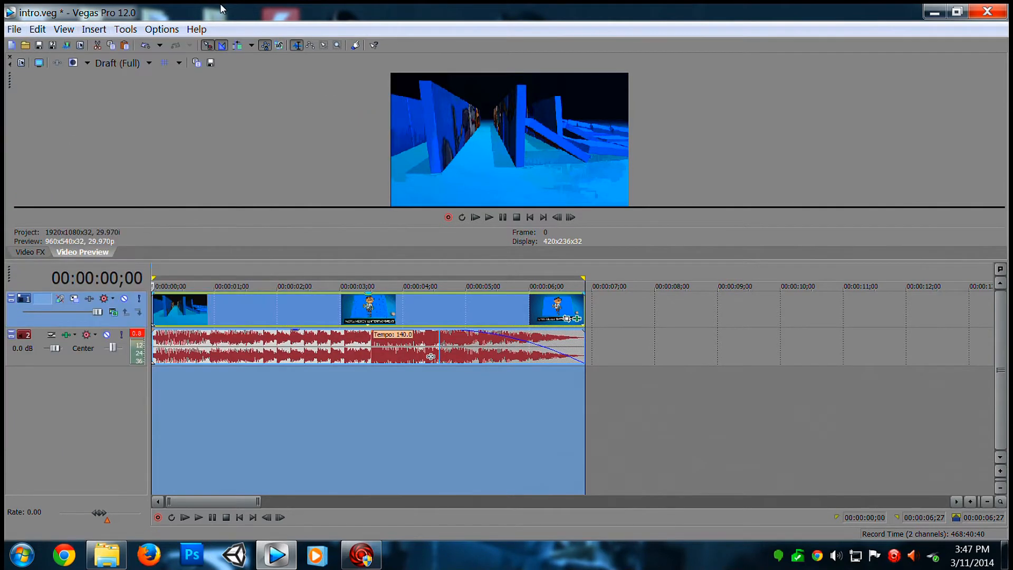
left_click(68, 44)
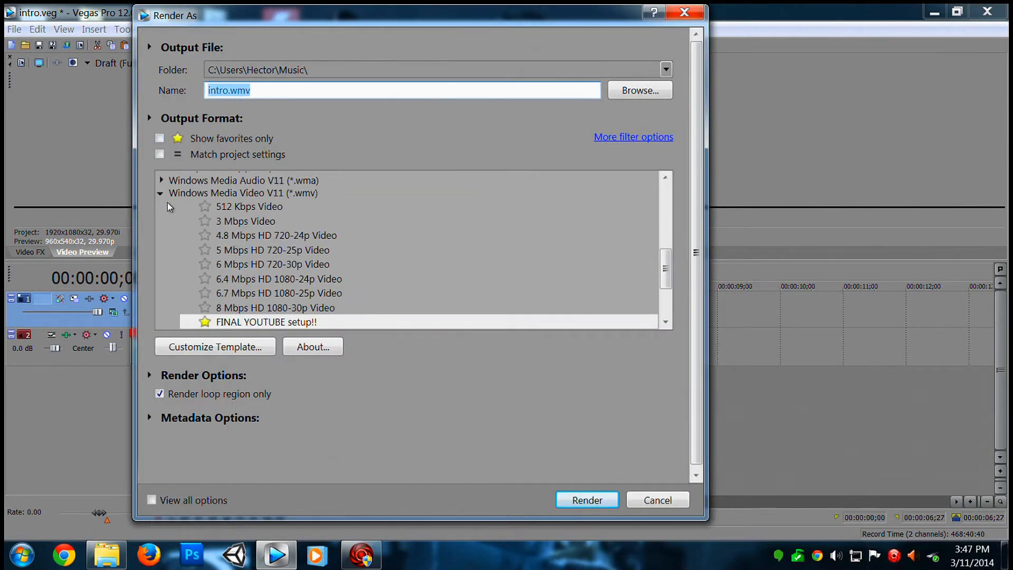
left_click(159, 194)
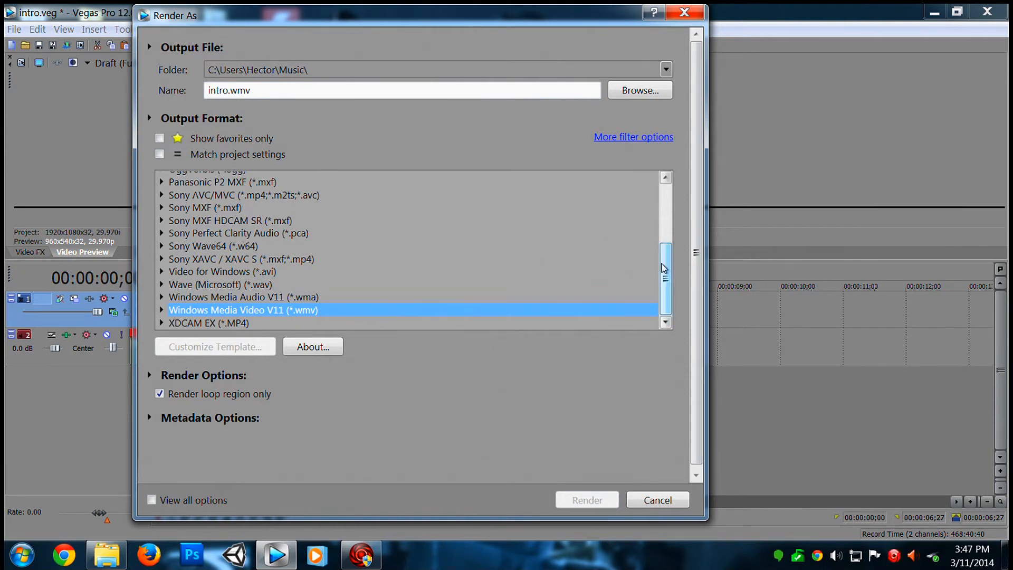
mouse_move(669, 286)
left_mouse_down()
mouse_move(668, 198)
mouse_move(667, 288)
left_mouse_up()
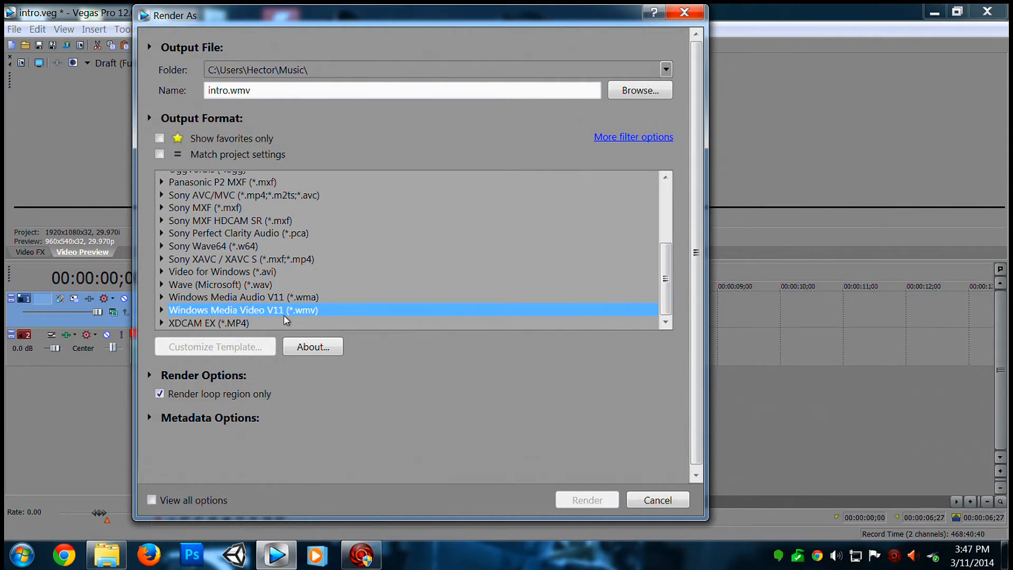
Expand Windows Media Video V11 (*.wmv) and select the FINAL YOUTUBE setup!! template.
left_click(162, 311)
scroll(174, 303, "down", 4)
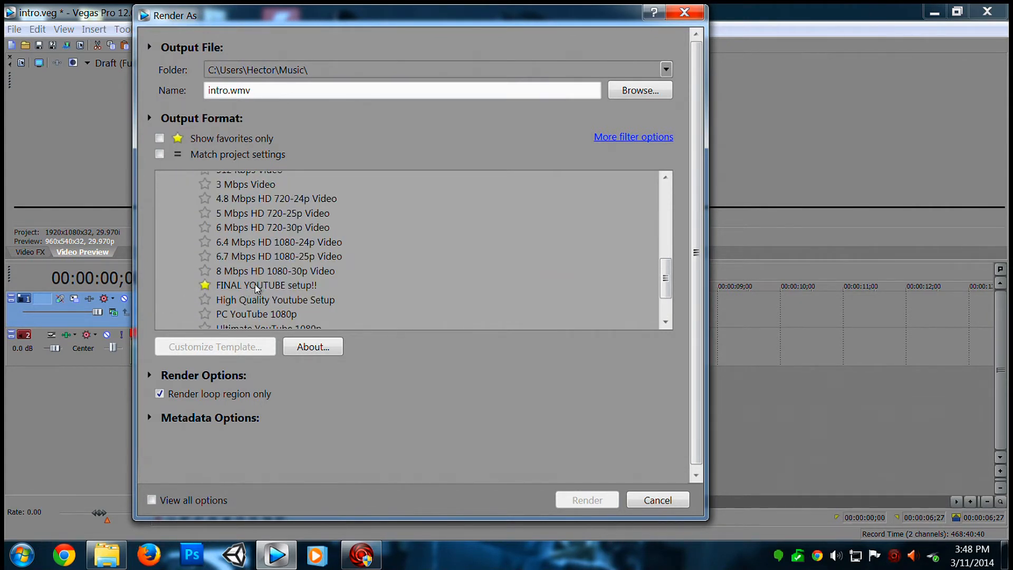
scroll(270, 289, "up", 2)
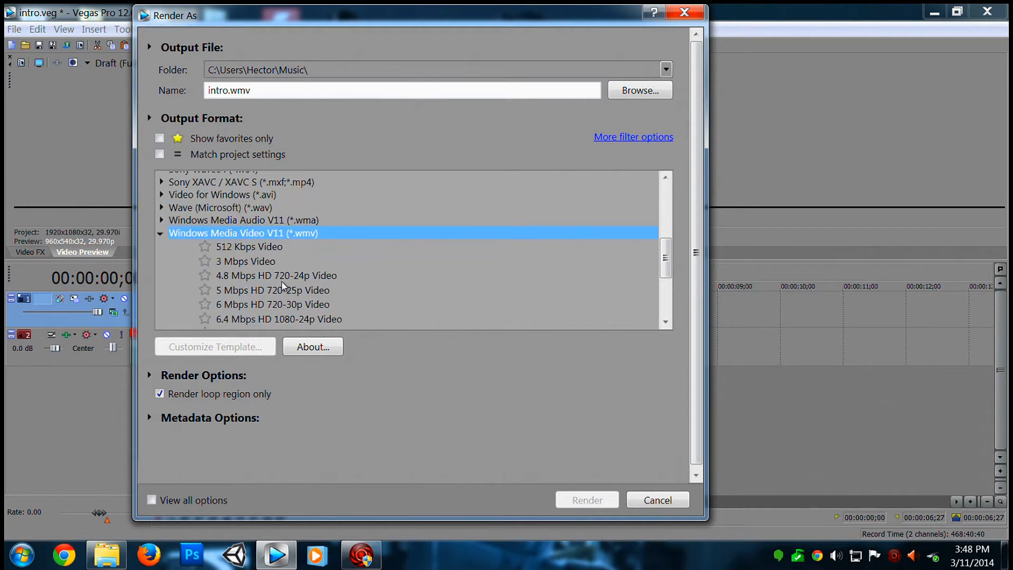
scroll(285, 288, "down", 1)
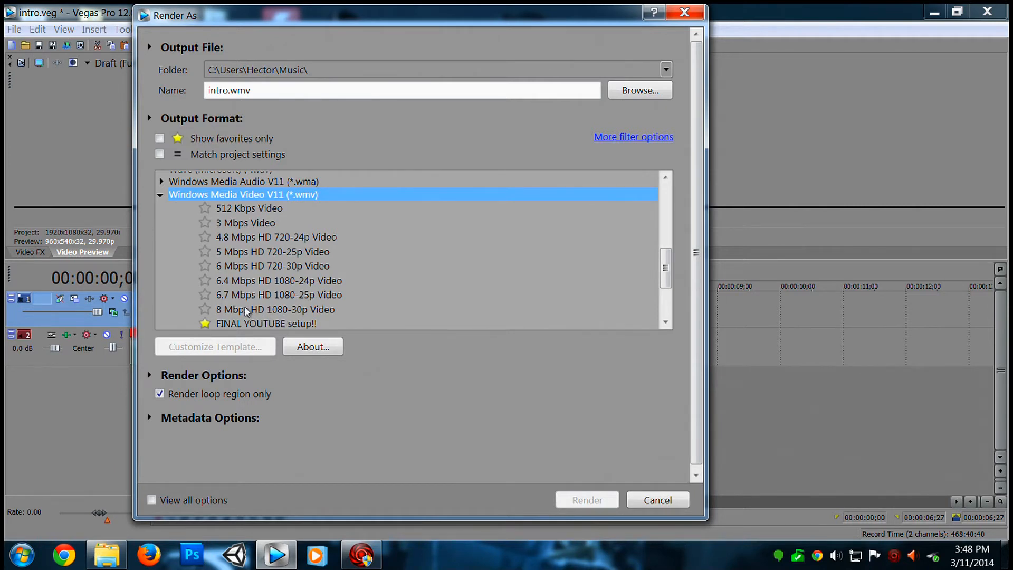
left_click(247, 324)
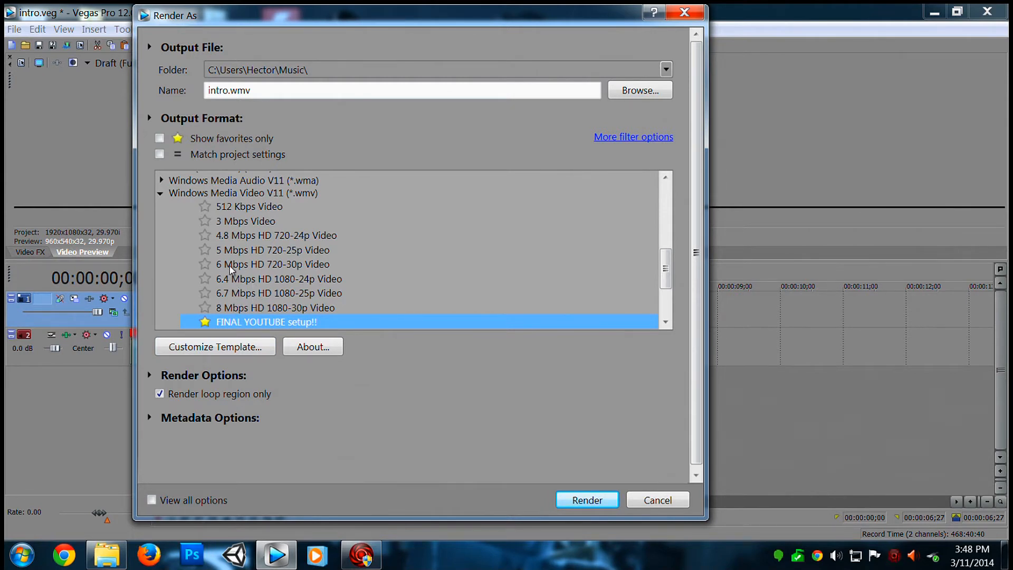
Review the template's custom audio, video, bit rate, index/summary and project settings, and accept them.
left_click(195, 348)
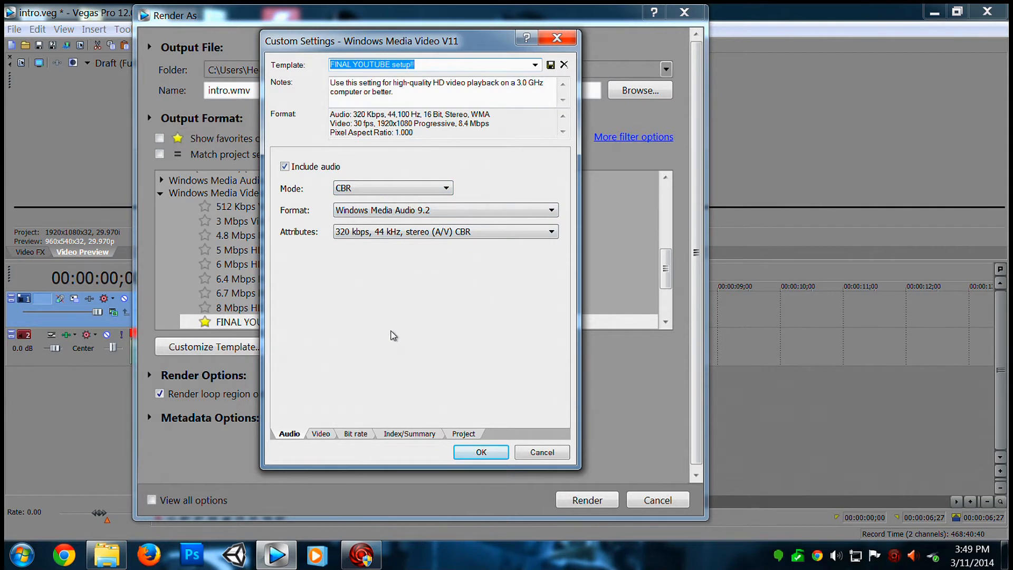
left_click(321, 435)
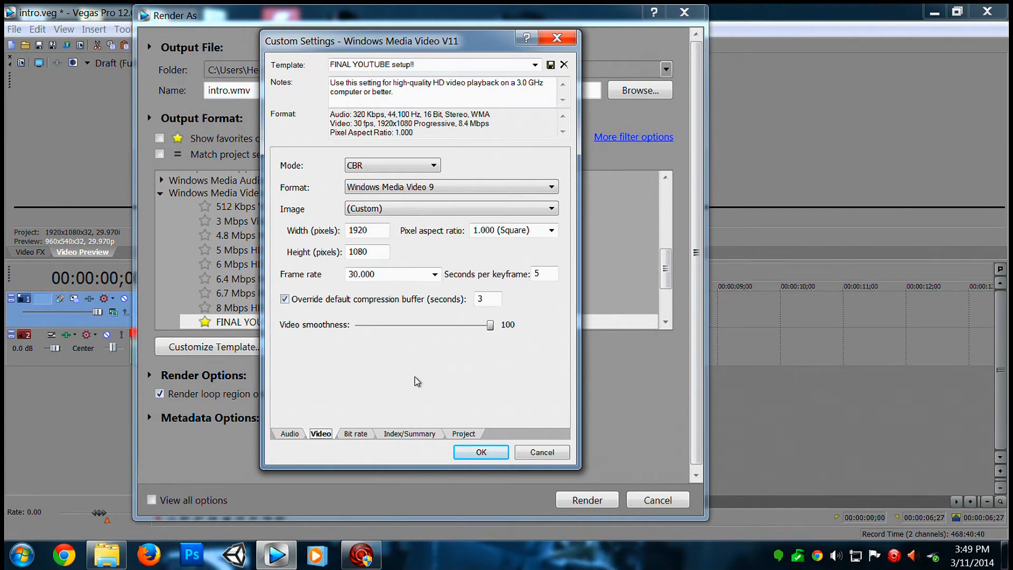
left_click(355, 434)
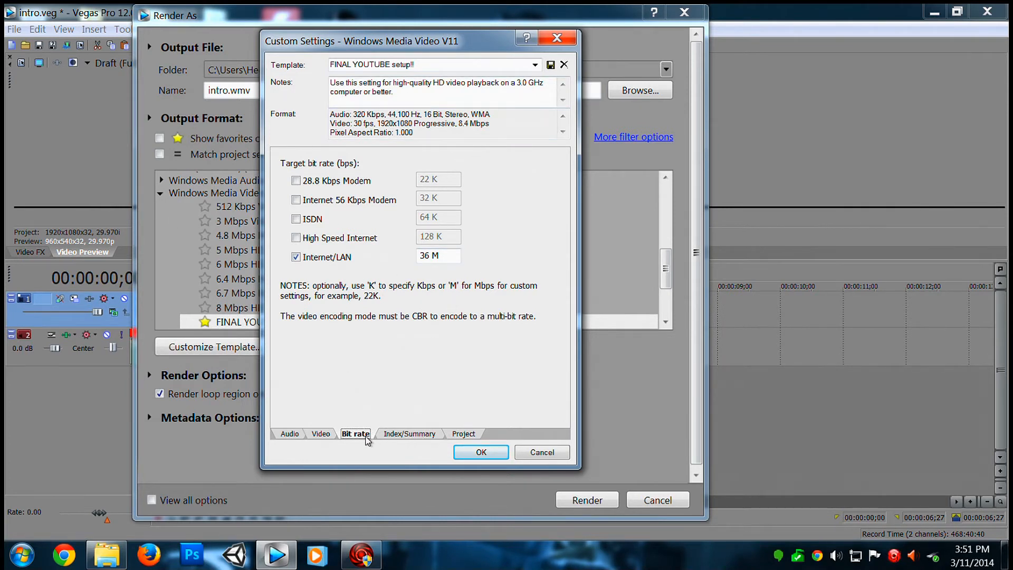
left_click(404, 436)
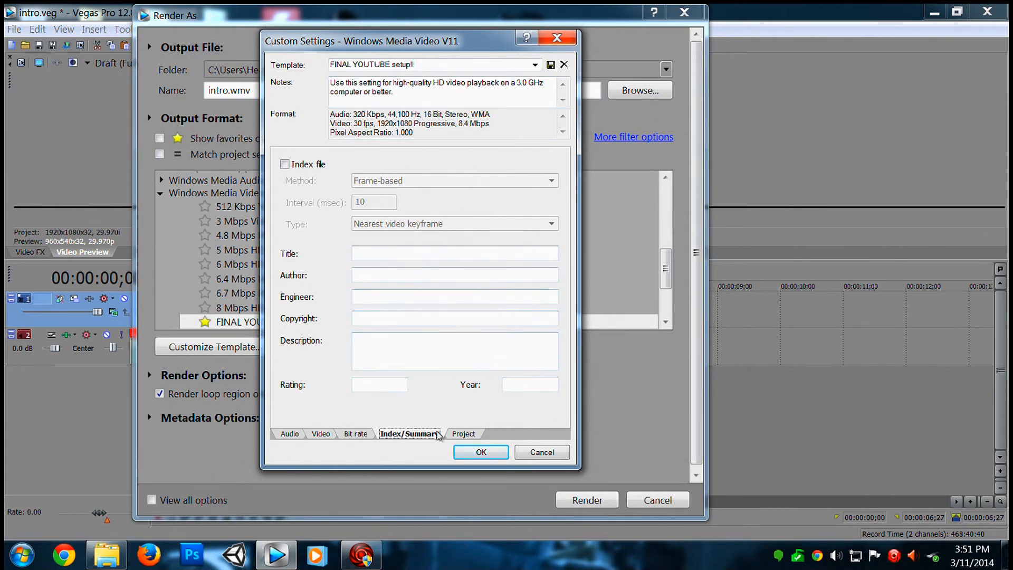
left_click(464, 434)
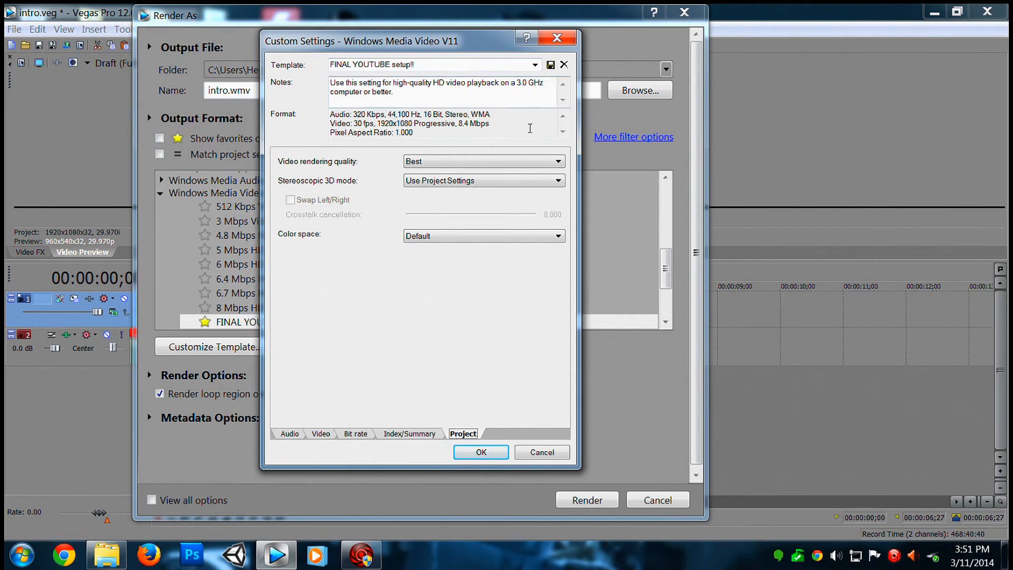
left_click(487, 452)
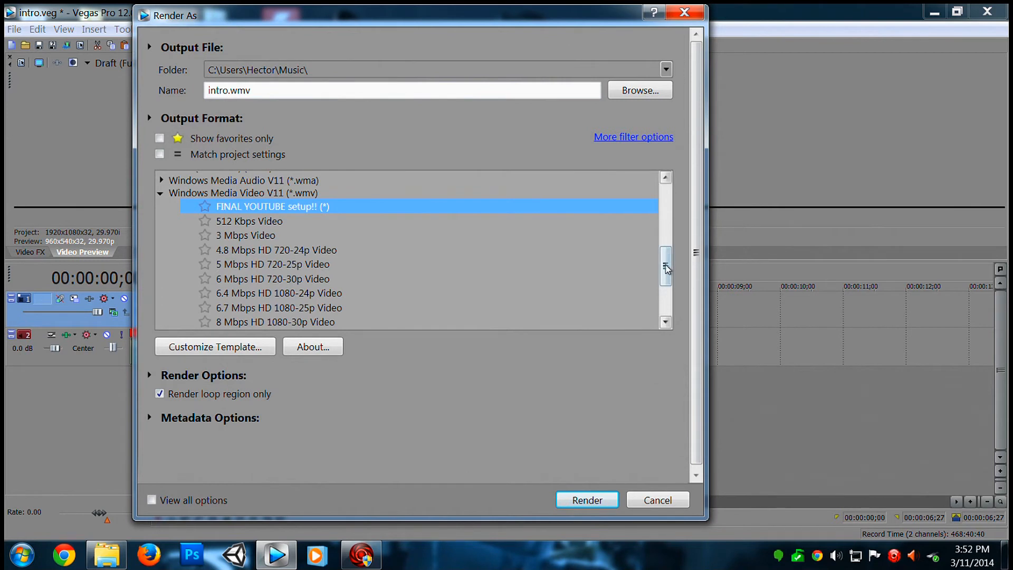
Reselect the saved FINAL YOUTUBE setup!! template and render the loop region as intro.wmv in the Music folder.
left_click_drag(665, 267, 659, 289)
left_click(261, 241)
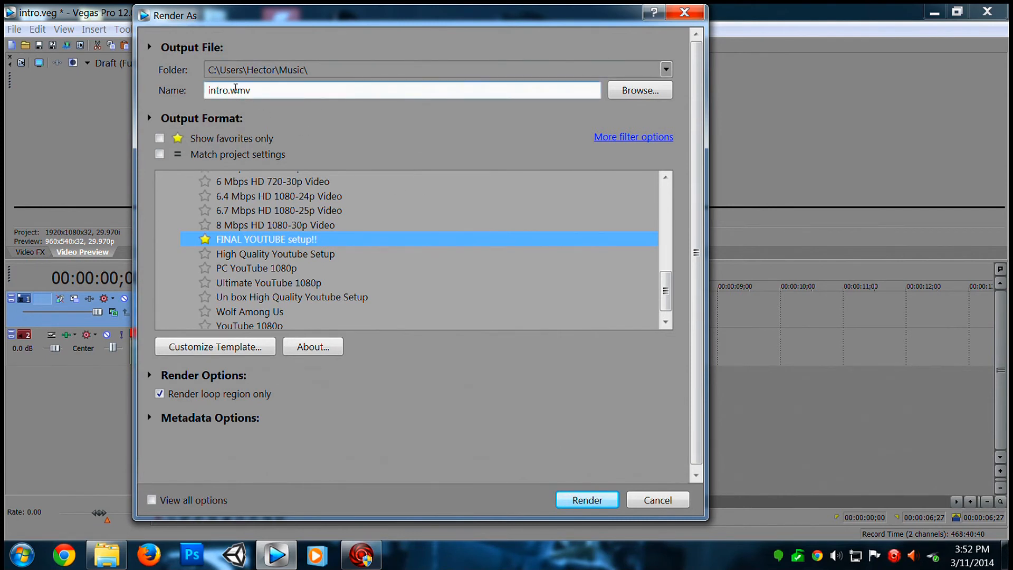
double_click(231, 89)
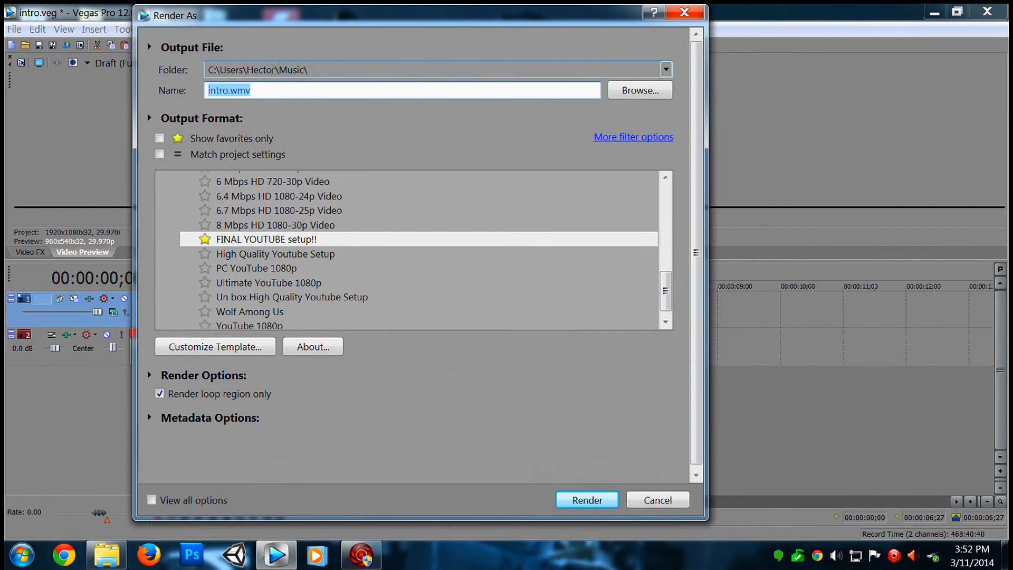
left_click(258, 239)
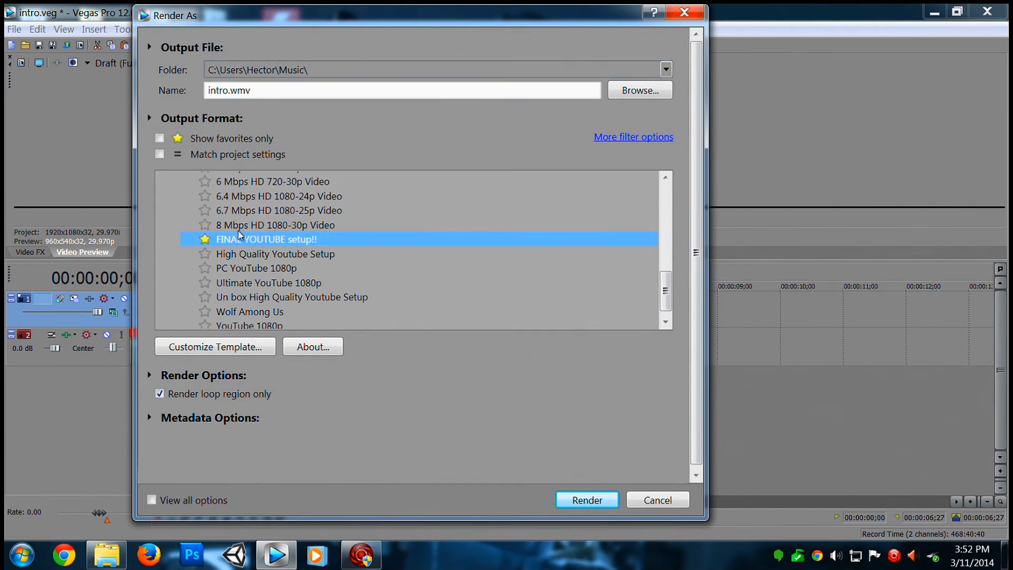
left_click(588, 501)
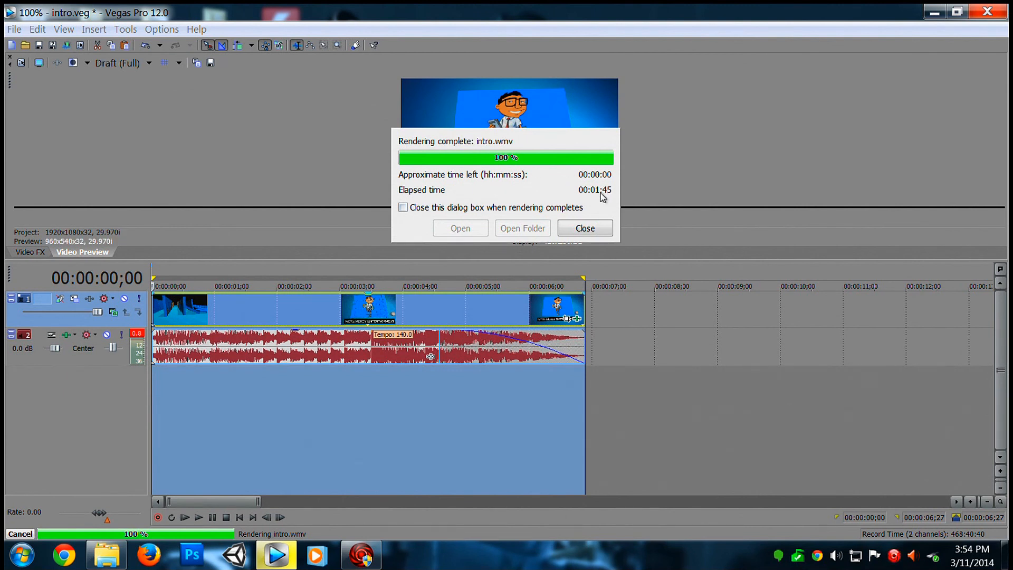
Open the render's output folder, play the finished intro video, and close the player.
left_click(522, 228)
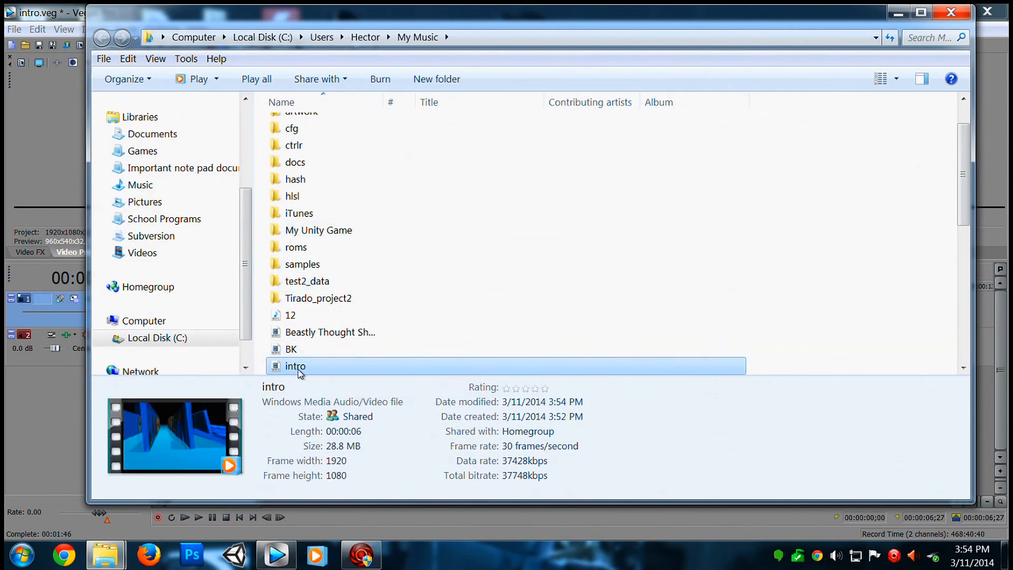
double_click(295, 366)
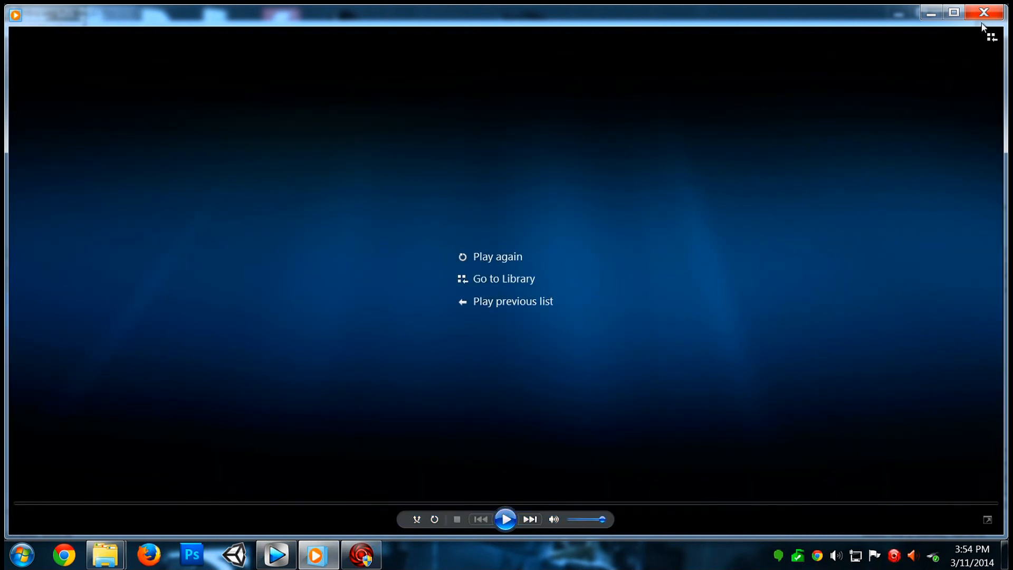
left_click(984, 12)
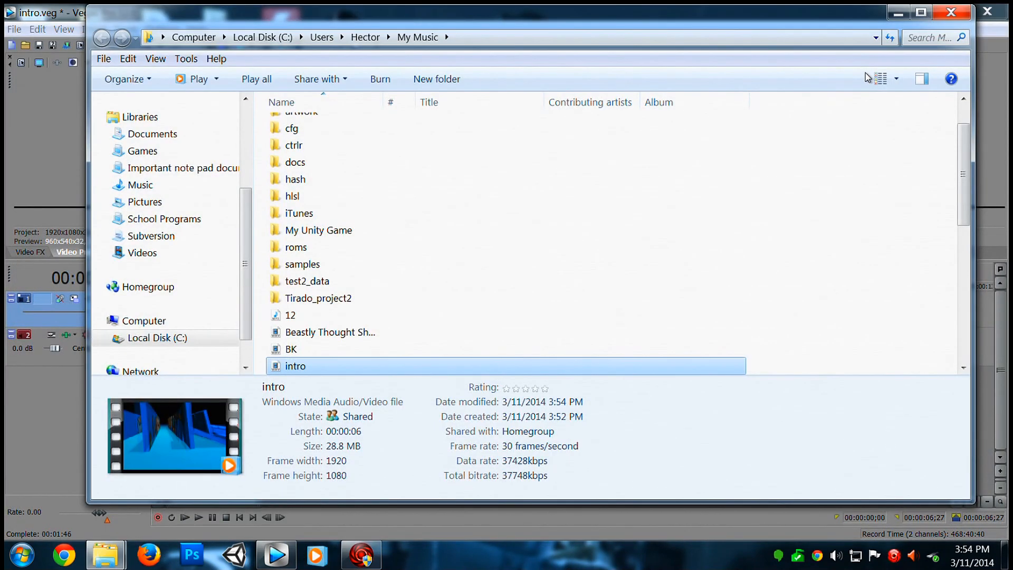